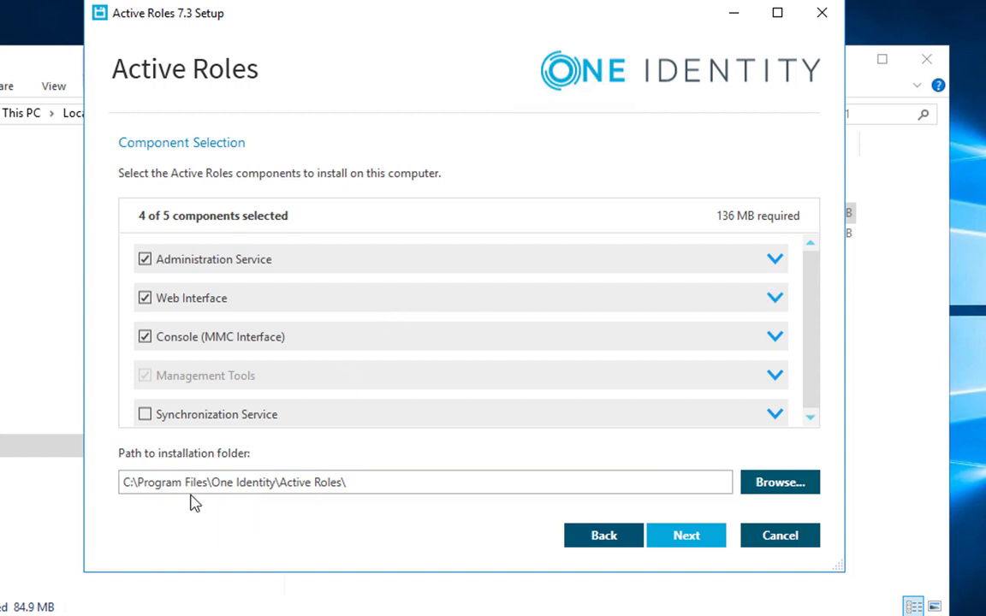
Step: Install the four selected Active Roles components in the default folder and finish Setup with the option to perform configuration
click(693, 543)
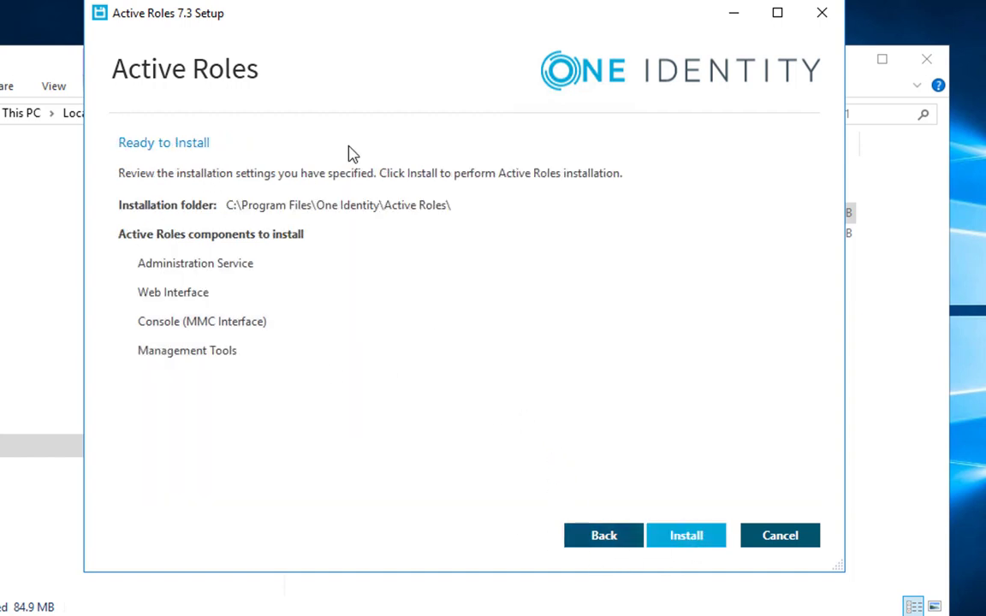
click(703, 542)
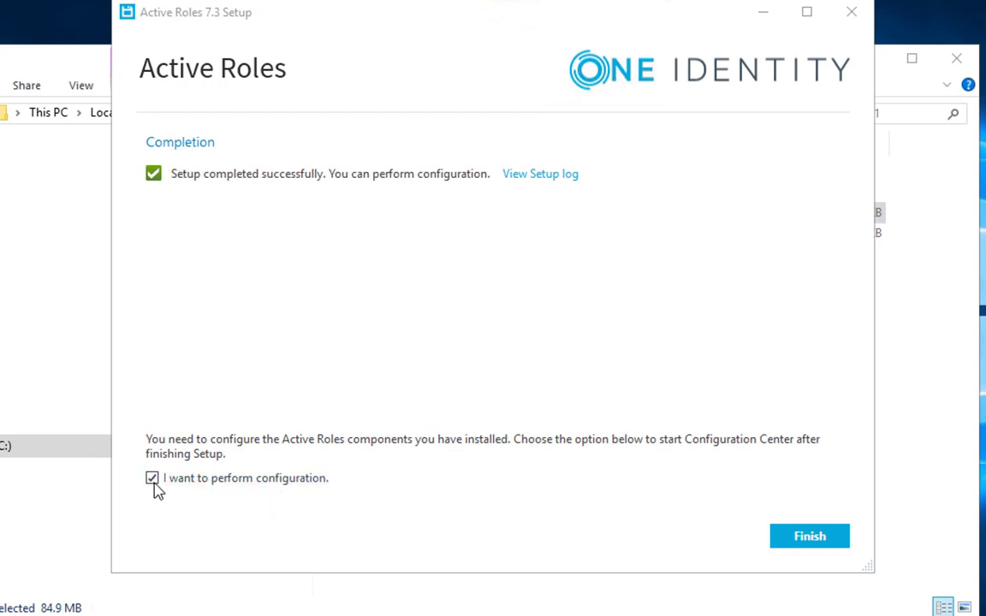
click(804, 538)
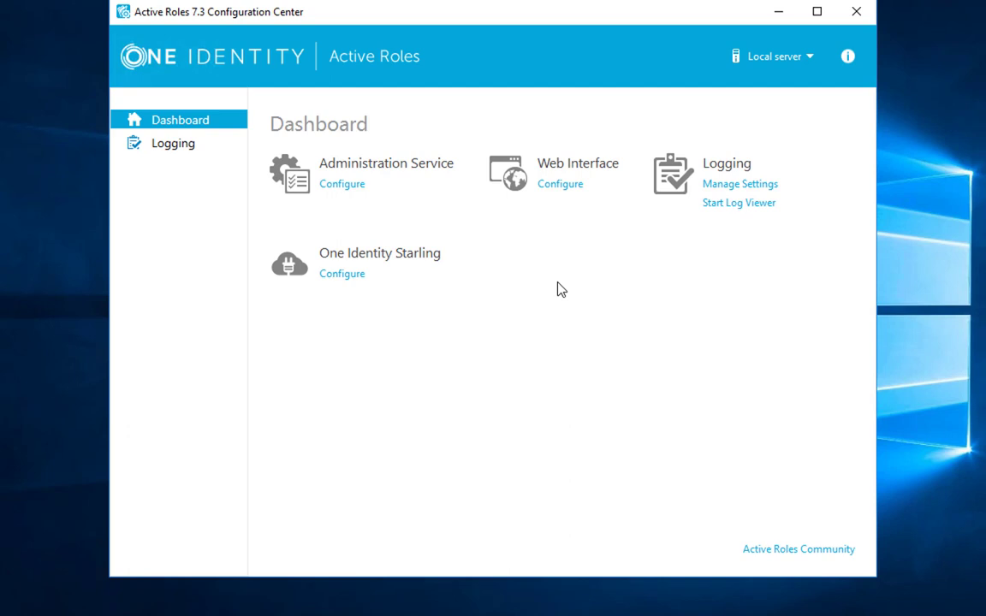
Step: Start configuring the Administration Service with the service account password, BUILTIN\Administrators as Active Roles Admin, and a new Active Roles database
click(342, 184)
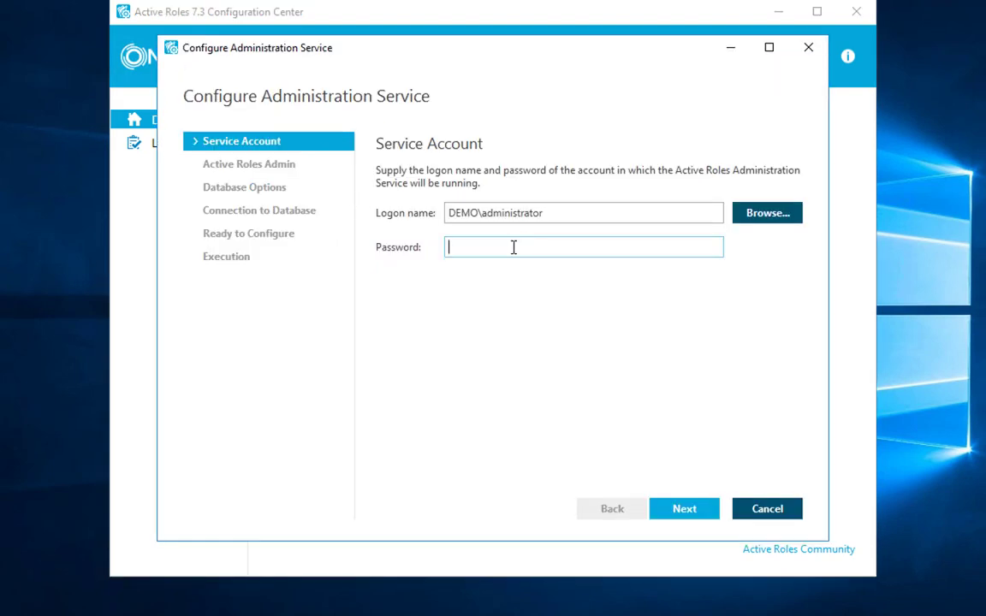
text(••••••••••)
key(Return)
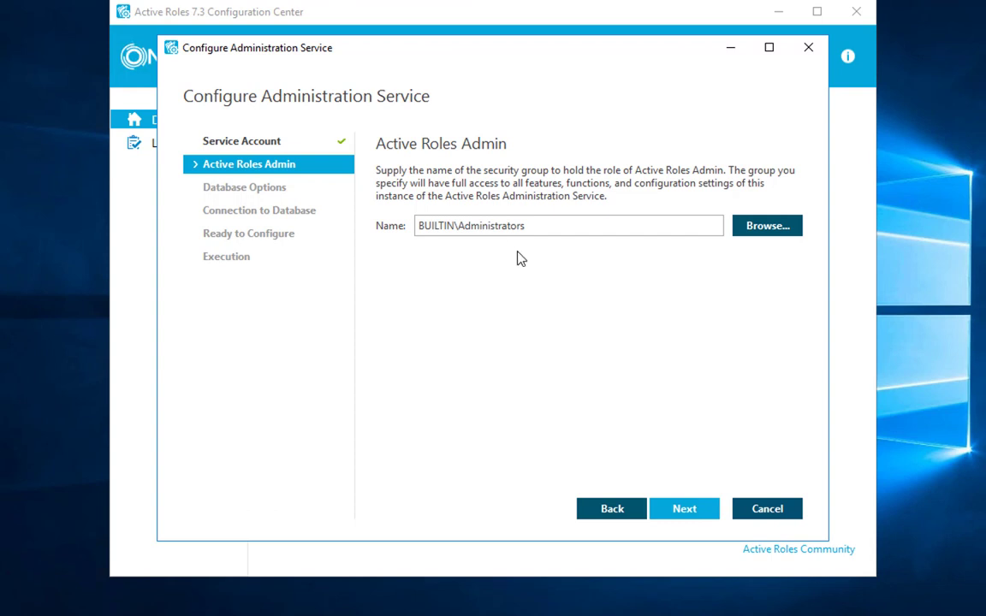
click(695, 511)
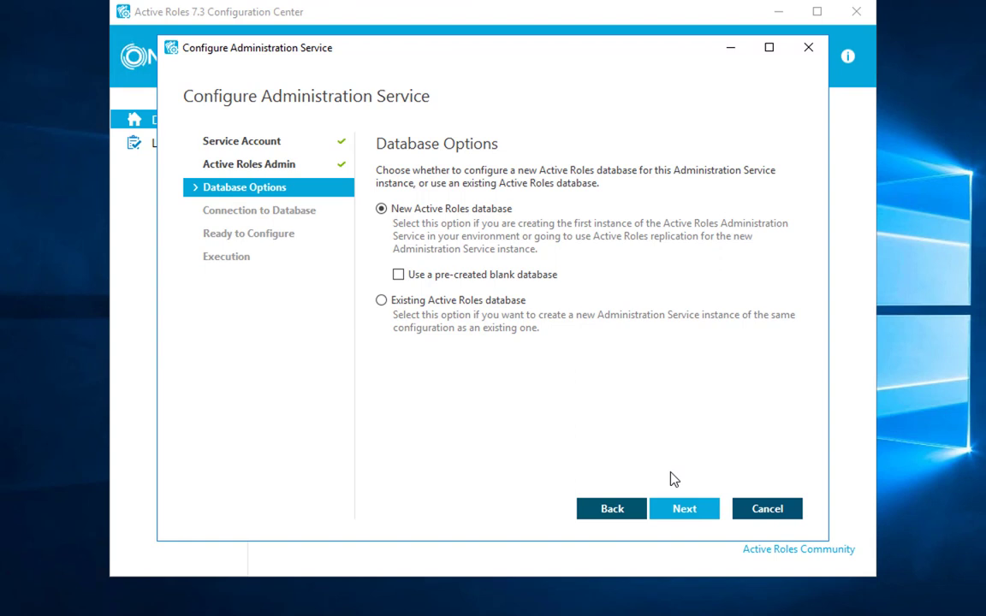
click(693, 512)
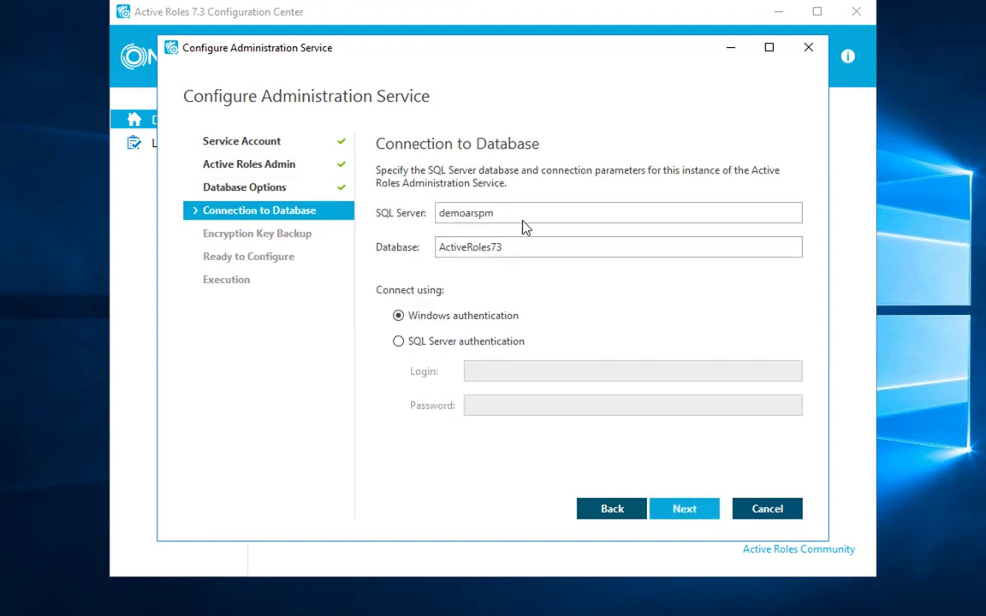
Step: Set the database connection to SQL Server demosql using SQL Server authentication with login sa and its password
double_click(516, 212)
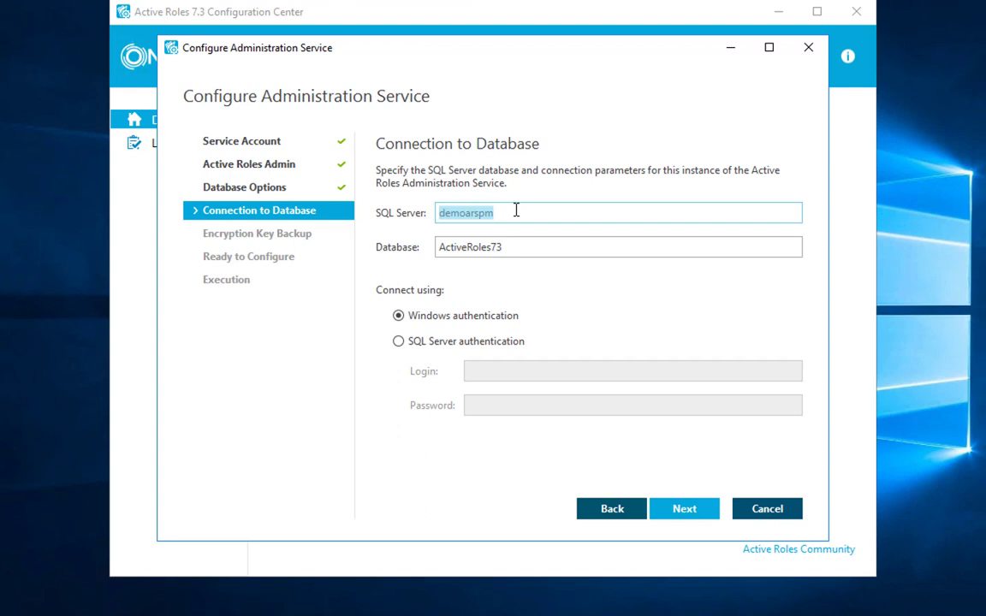
text(demos)
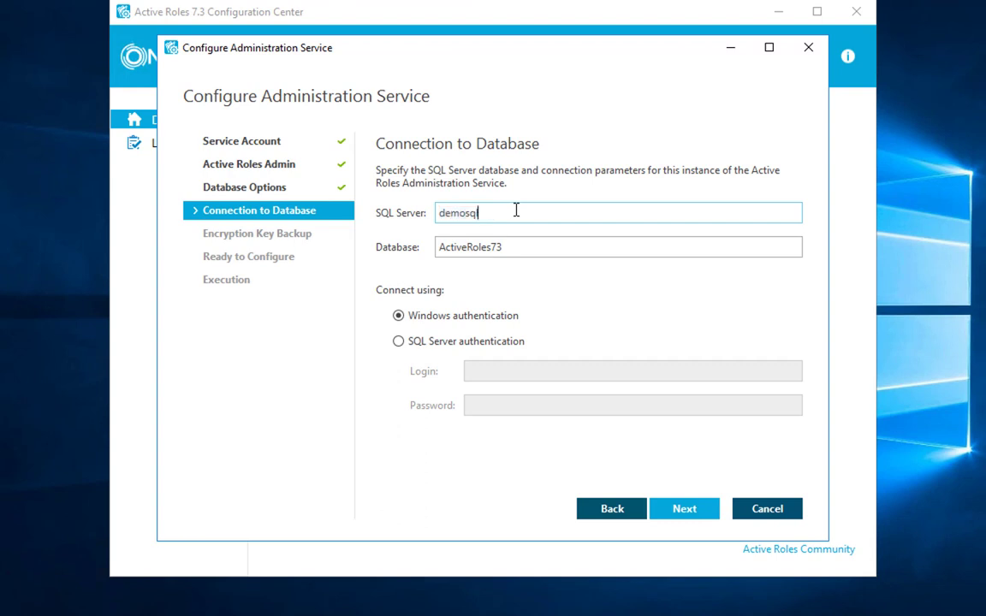
key(Tab)
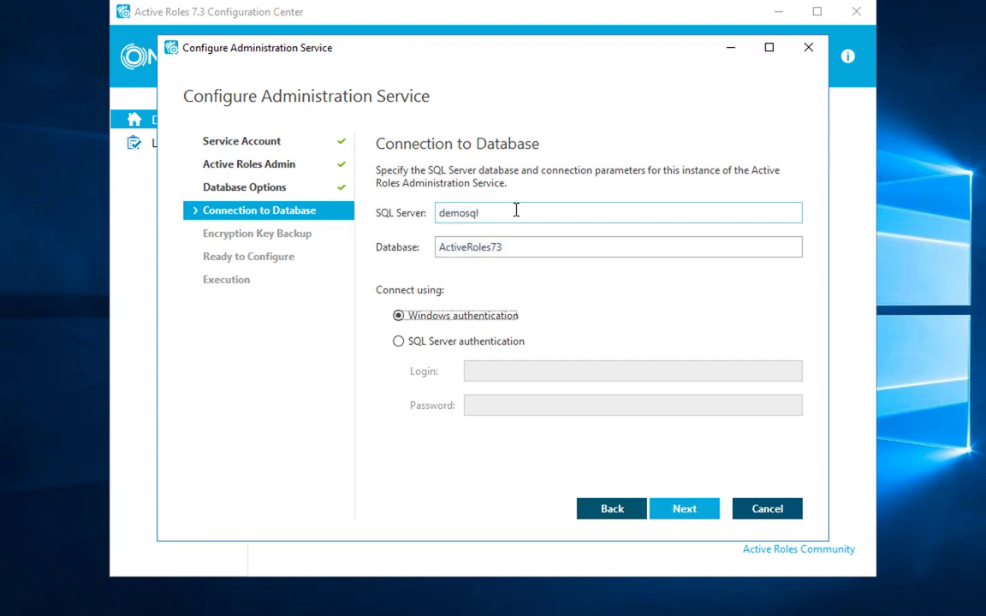
click(428, 342)
click(514, 366)
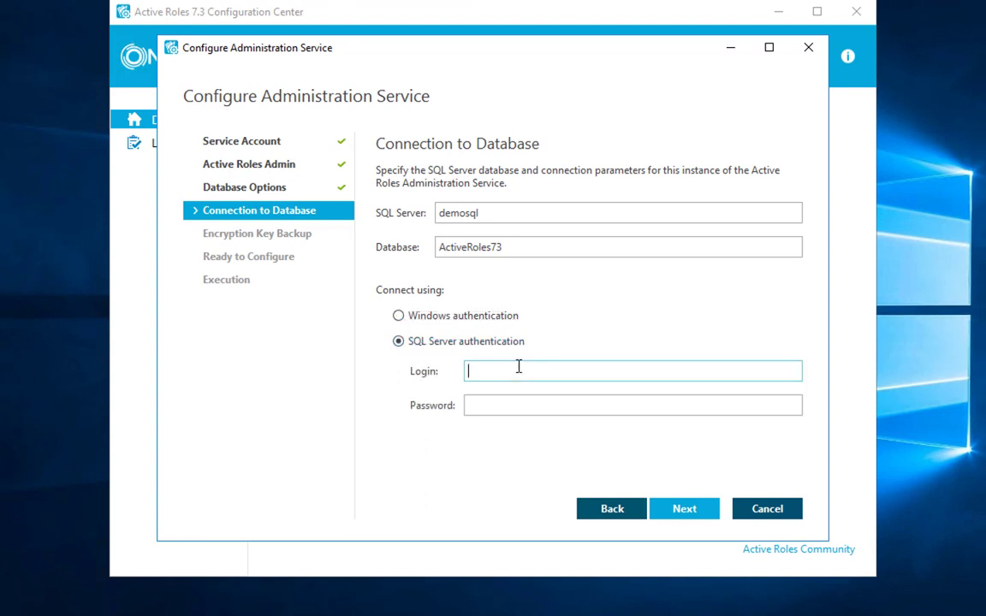
text(sa)
key(Tab)
text(•••••••••)
key(Return)
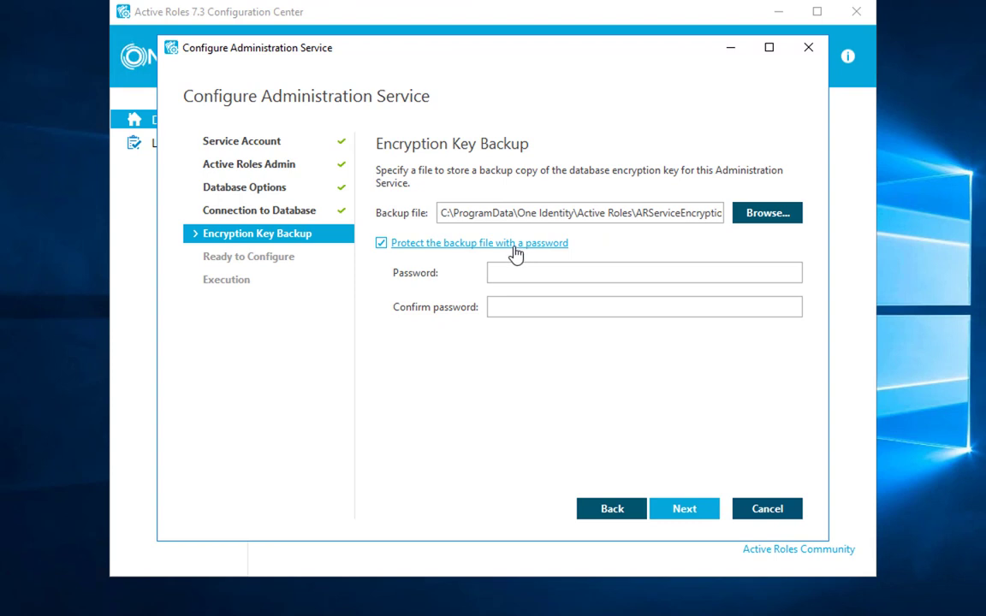
Step: Disable password protection for the encryption key backup file and run the Administration Service configuration to completion
click(510, 245)
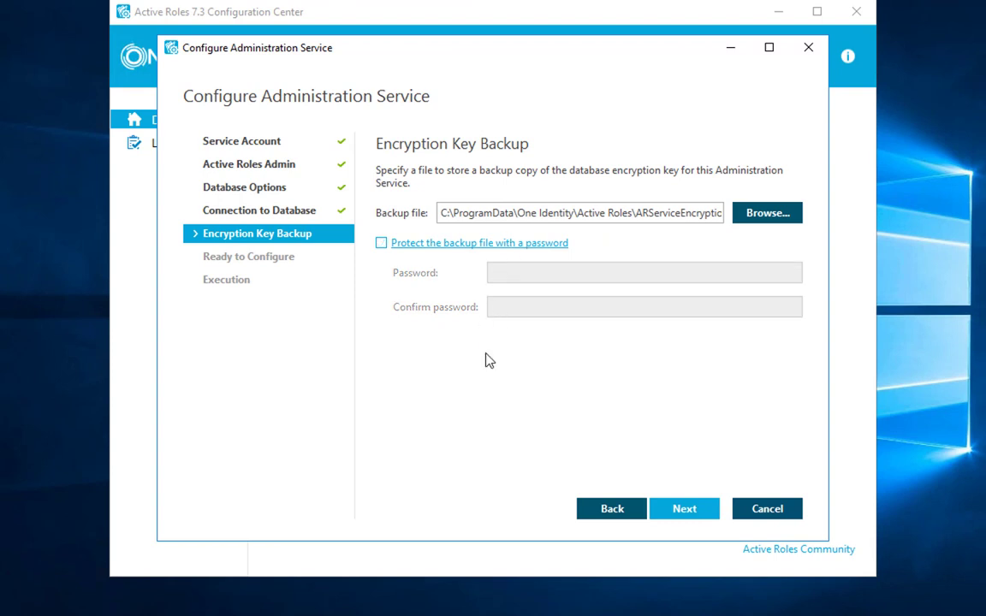
click(685, 510)
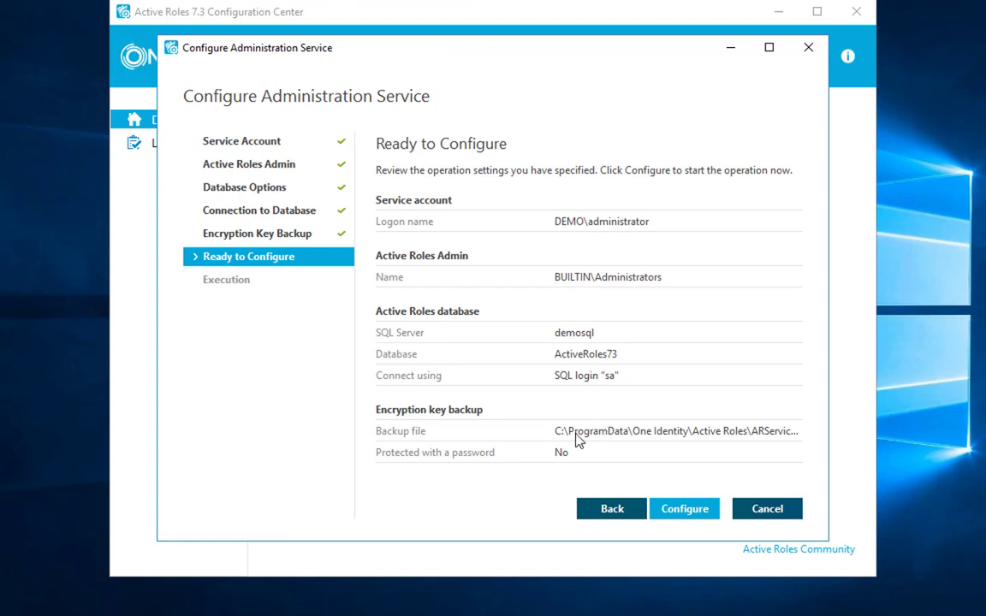
click(699, 513)
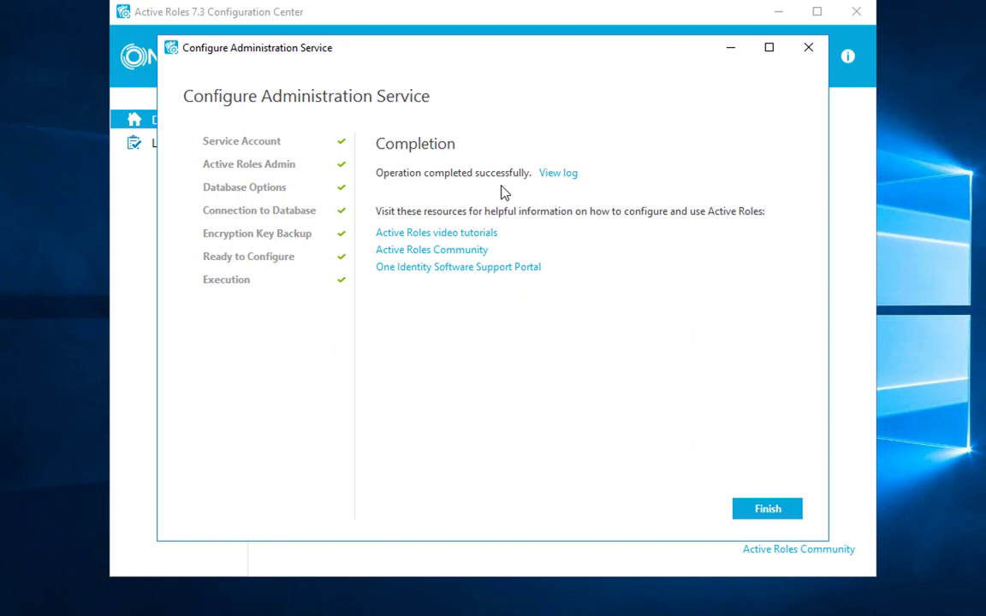
click(558, 176)
click(775, 512)
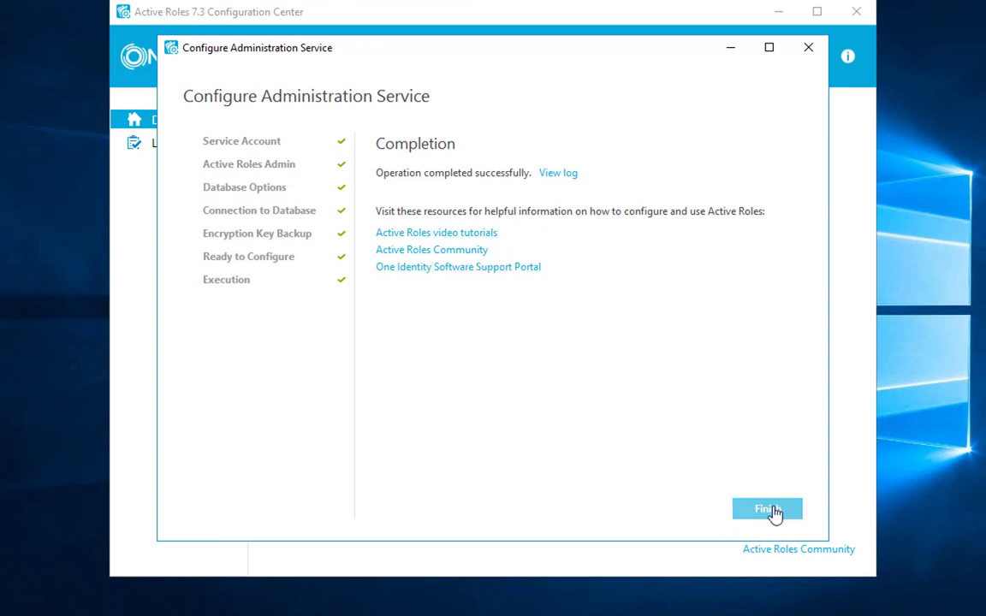
click(767, 509)
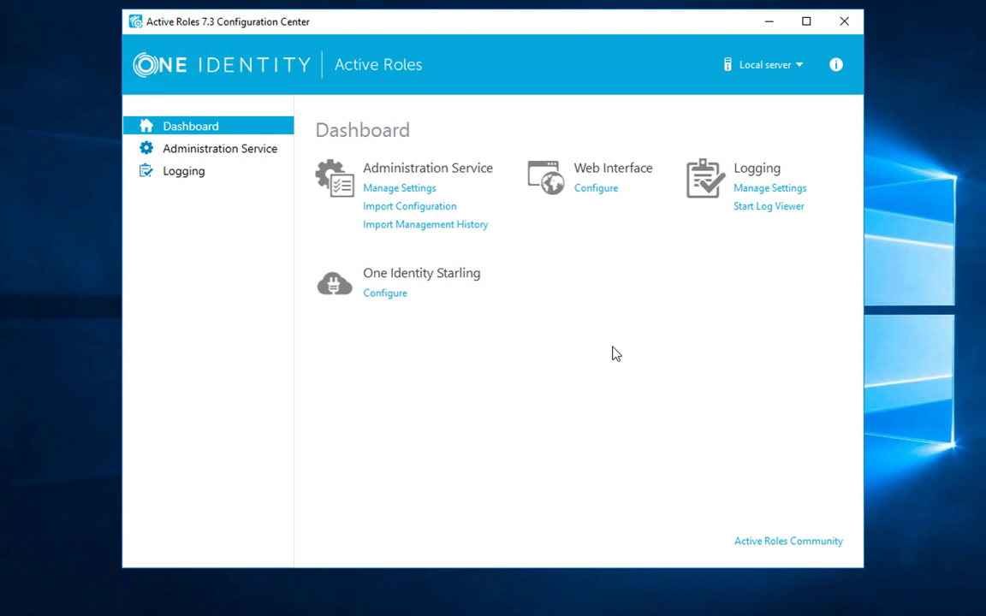
Step: Configure the Web Interface to use the Administration Service on the computer running the Web Interface
click(597, 189)
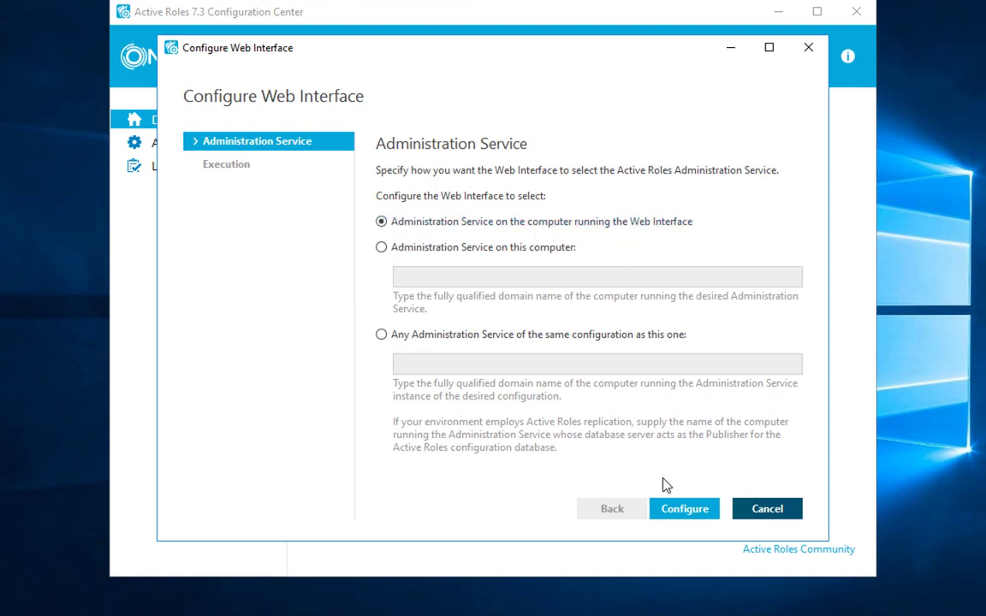
click(685, 510)
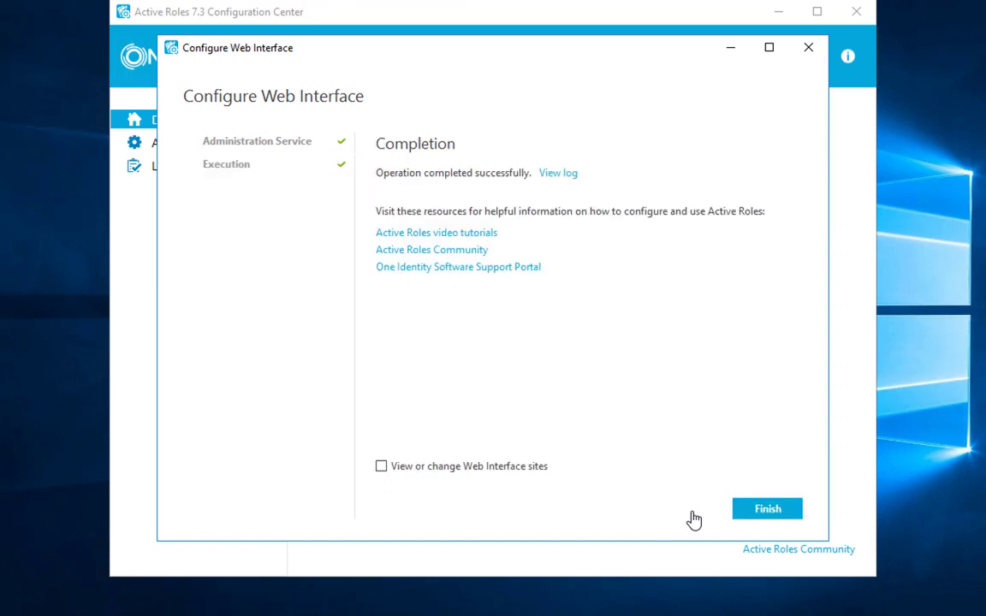
click(768, 509)
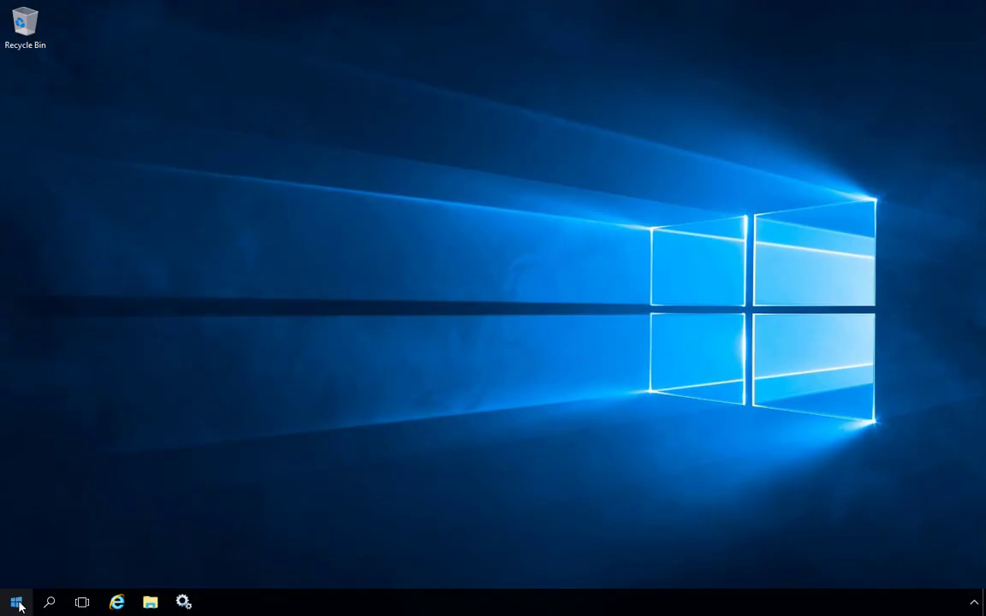
Step: Open the Active Roles 7.3 Console from the One Identity Active Roles 7.3 program group
click(17, 605)
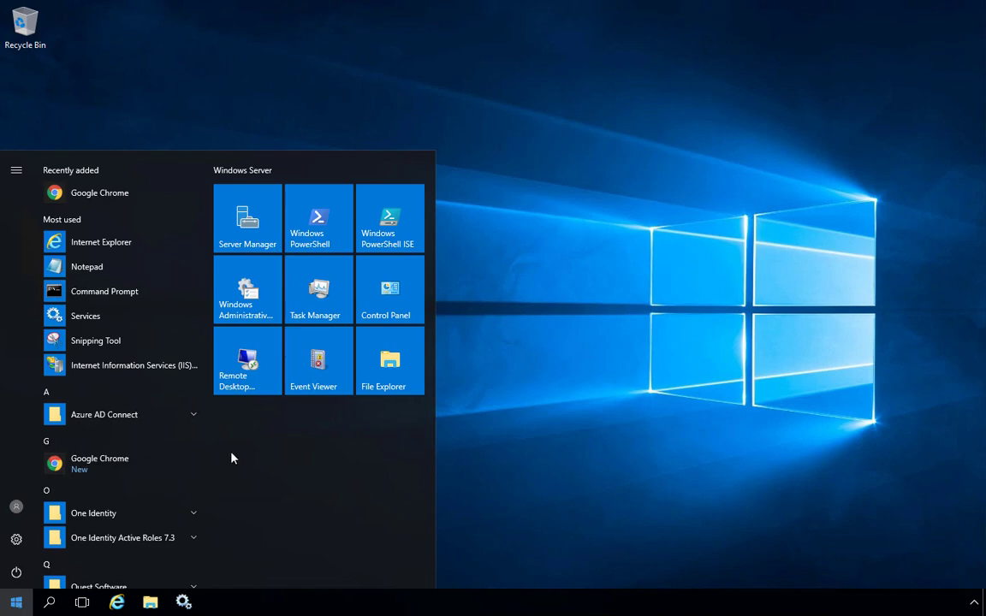
click(161, 537)
scroll(158, 539, down, 5)
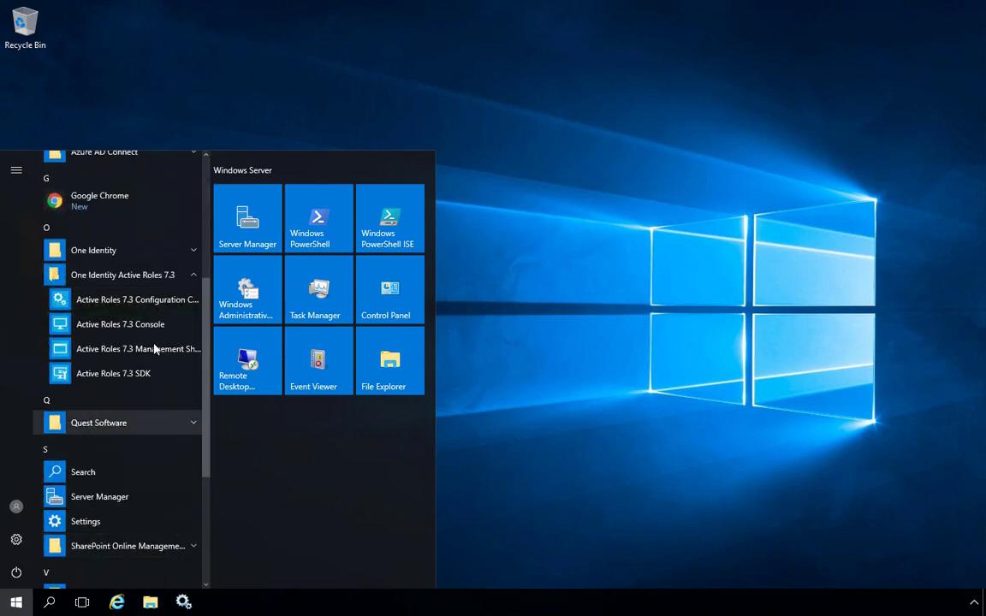
click(120, 324)
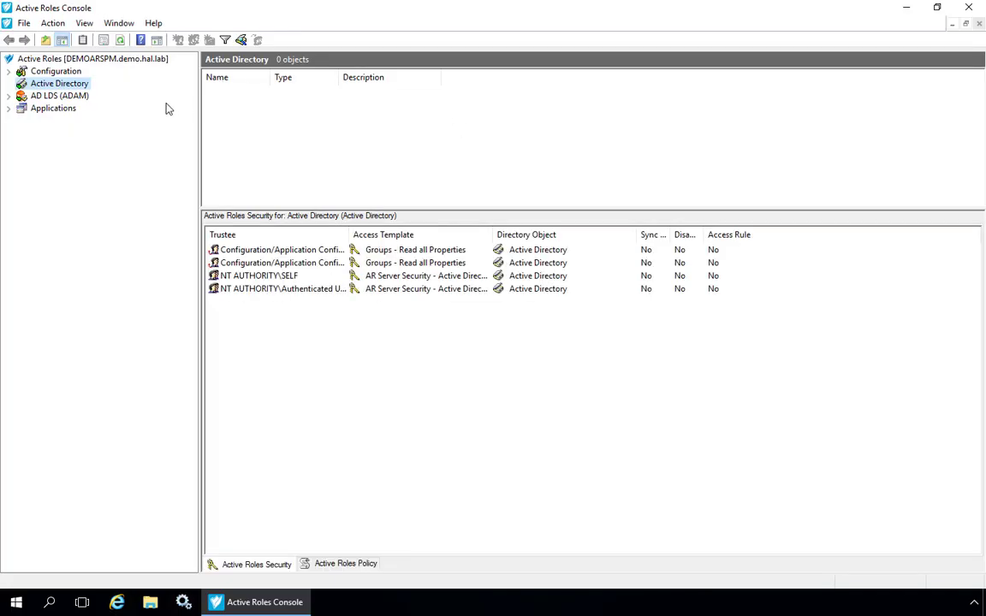
Step: Register demo.hal.lab as a managed domain accessed with the Administration Service's service account, and update its status display
click(112, 59)
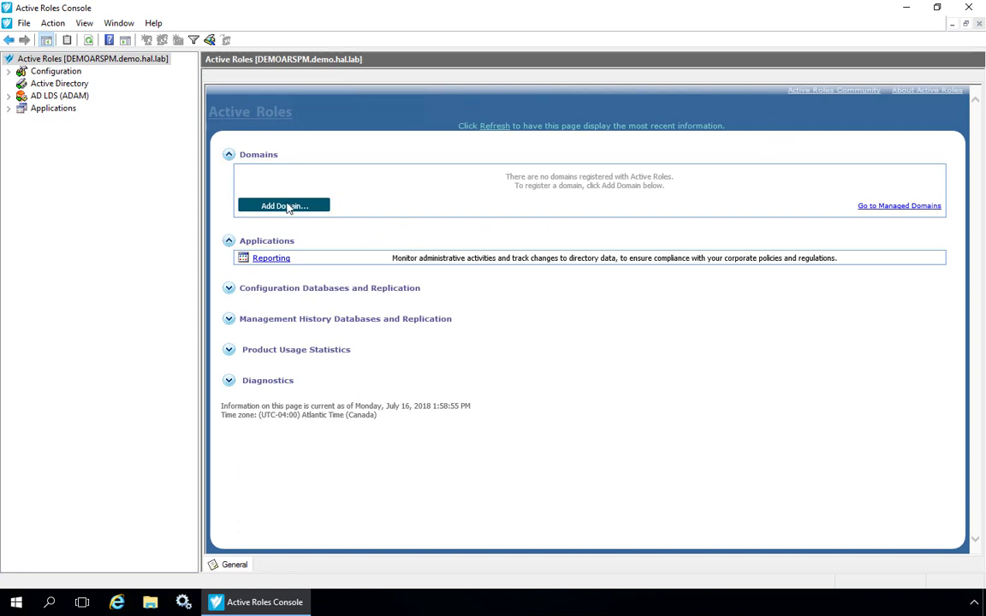
click(288, 208)
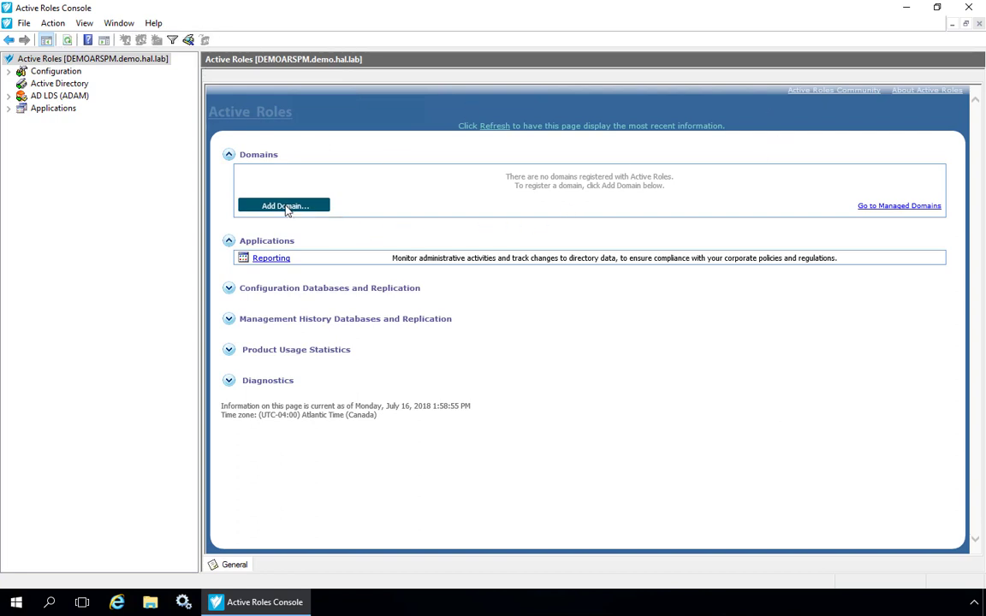
click(511, 411)
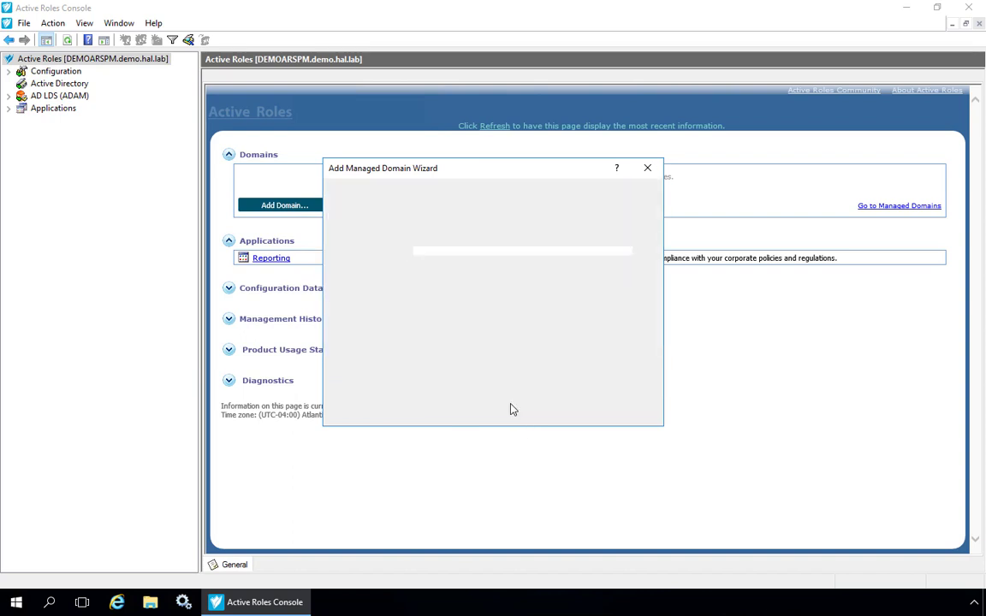
click(618, 274)
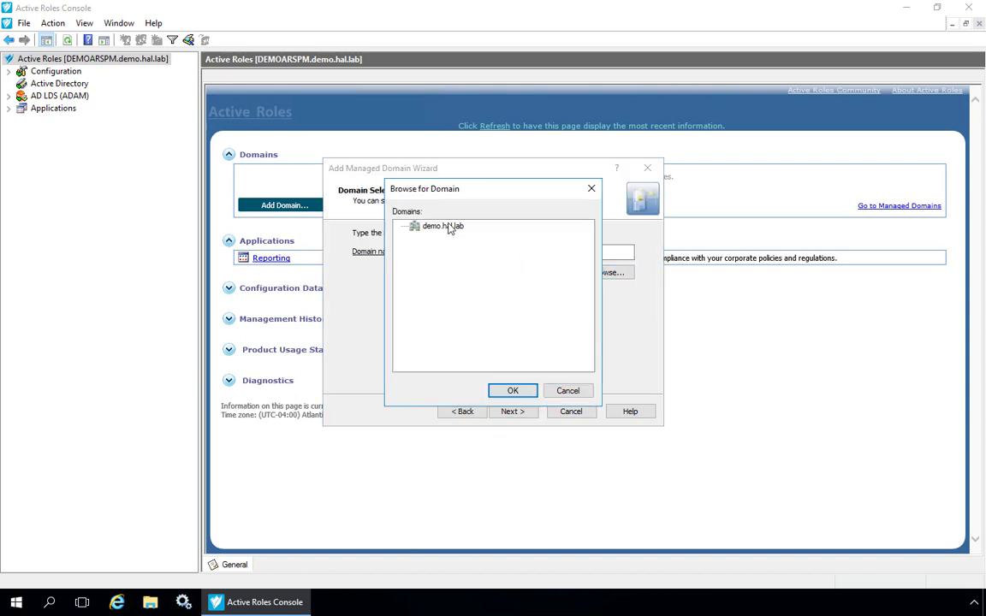
click(445, 226)
click(512, 391)
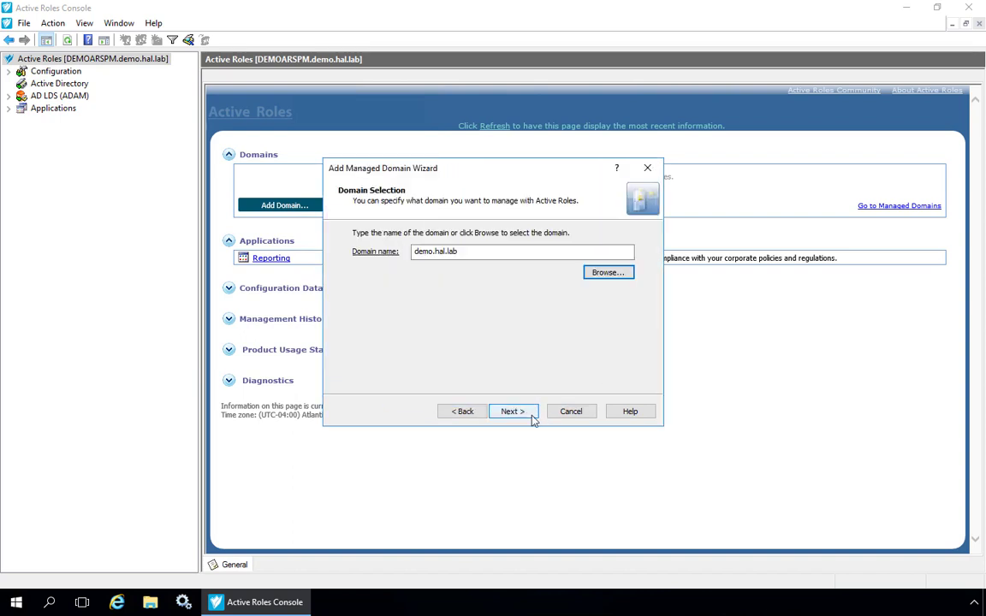
click(529, 415)
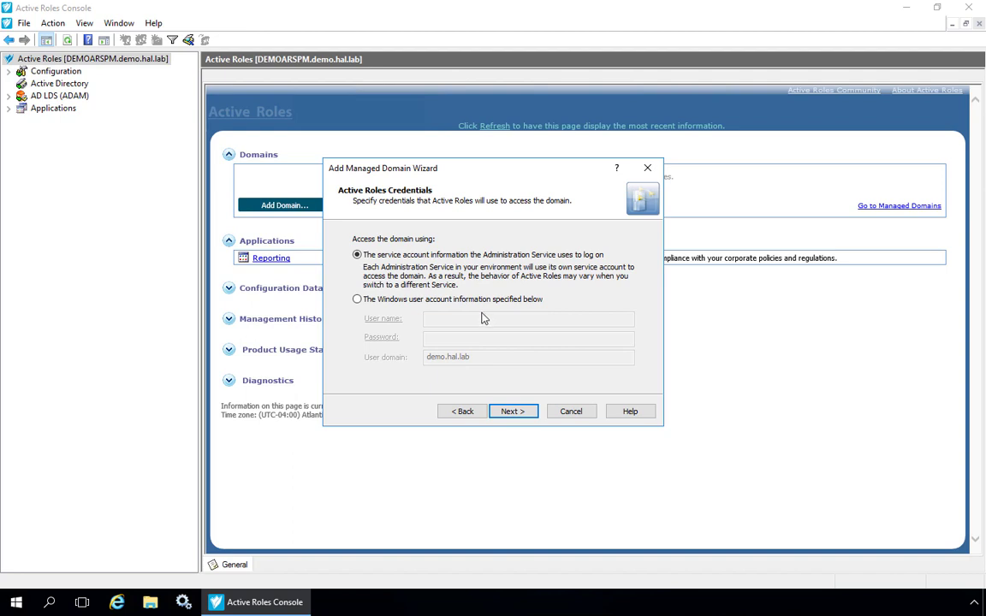
click(516, 417)
click(505, 410)
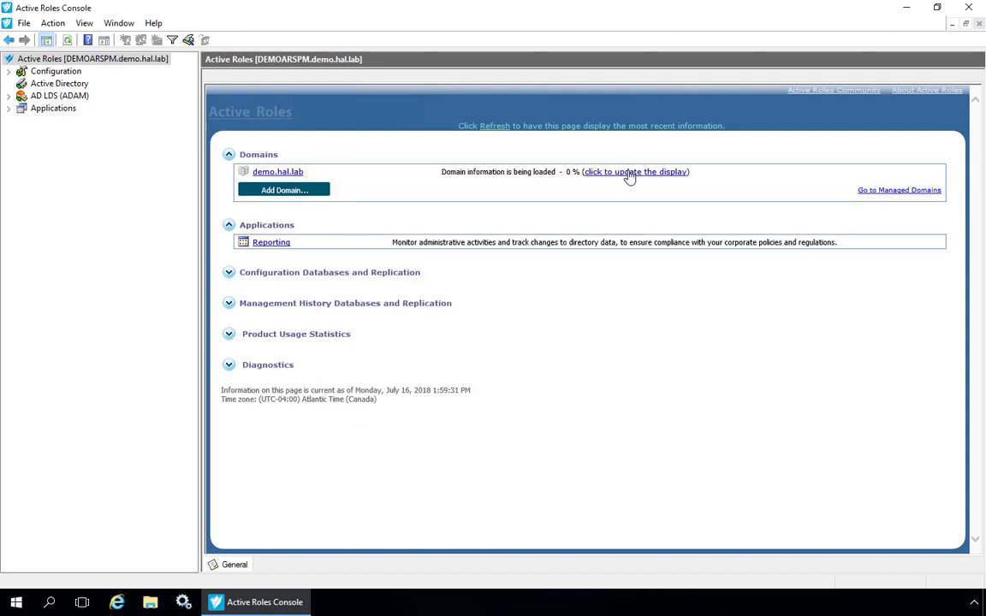
click(629, 173)
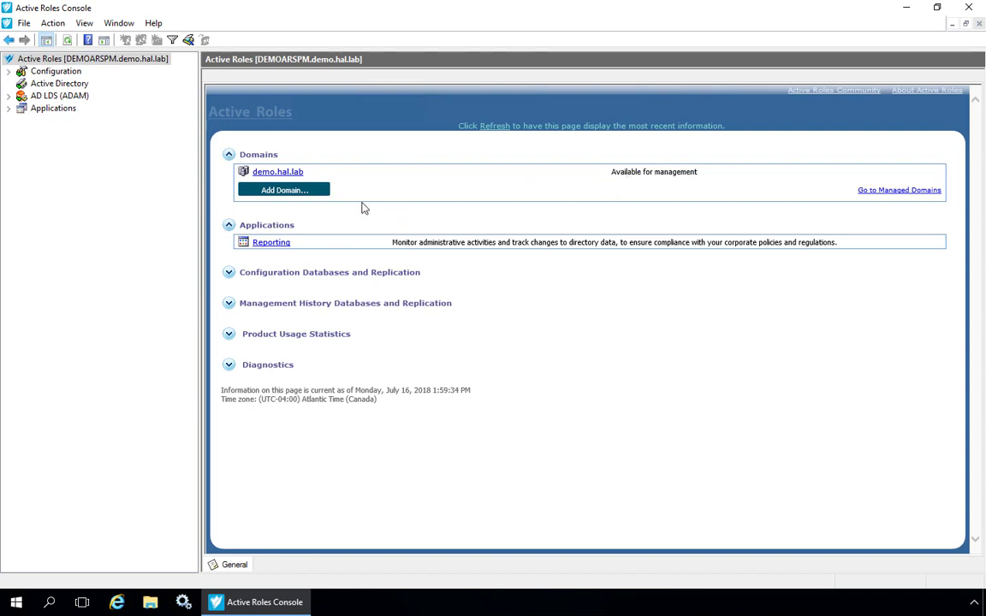
Step: Reconnect the console to the Administration Service and expand the Active Directory node
right_click(120, 59)
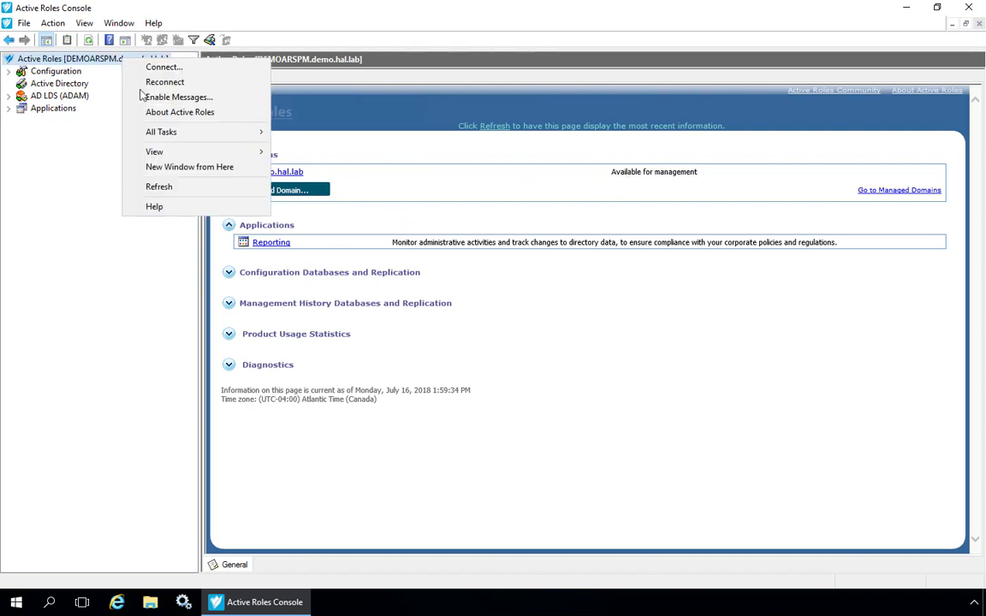
click(147, 82)
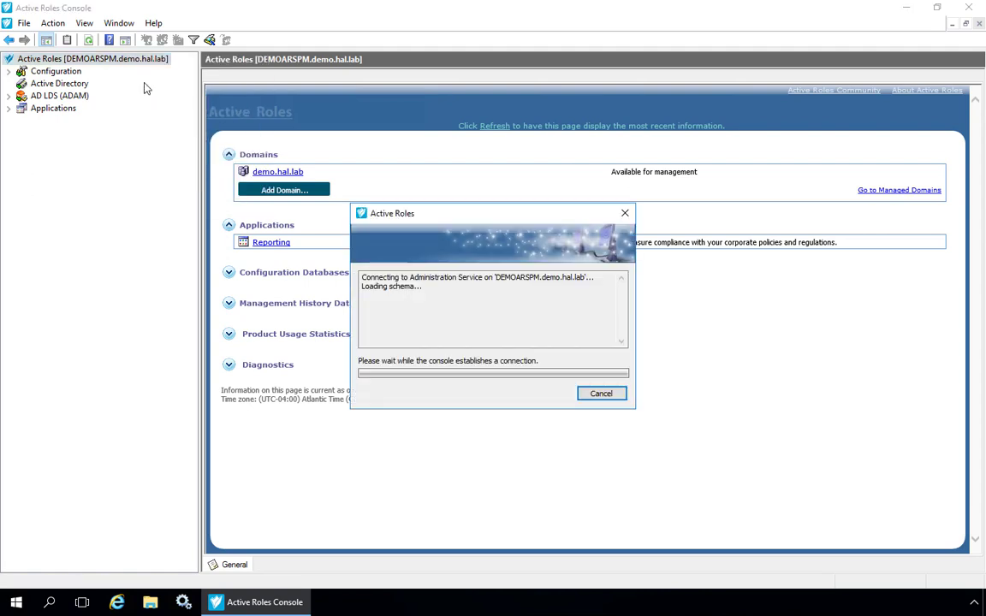
click(8, 83)
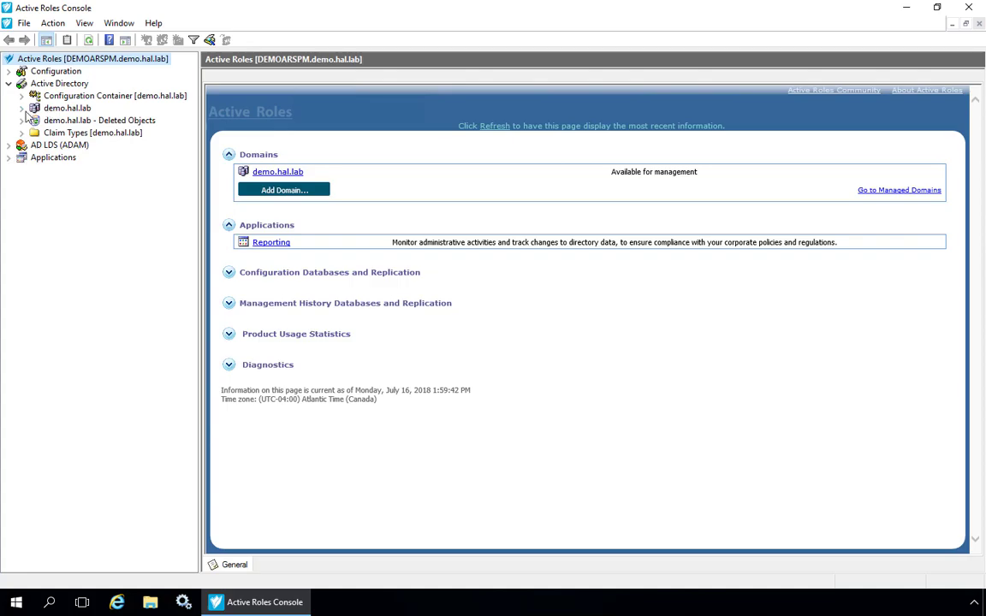